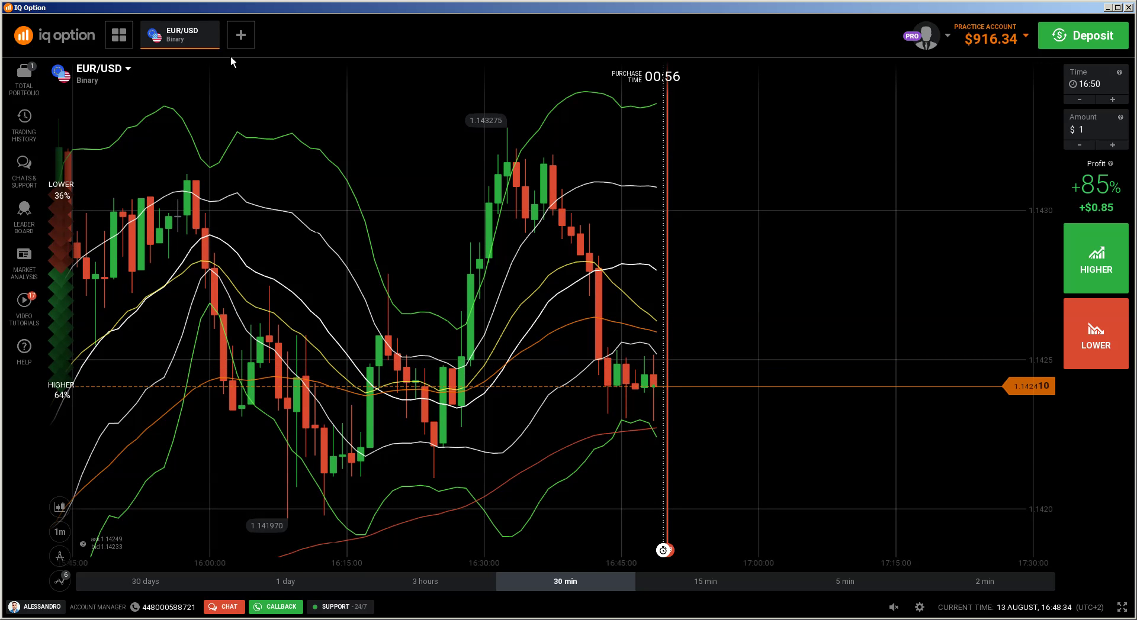
Step: Bring the Google Slides slide on market reversals and retracements in front of the EUR/USD chart
scroll(552, 345, up, 2)
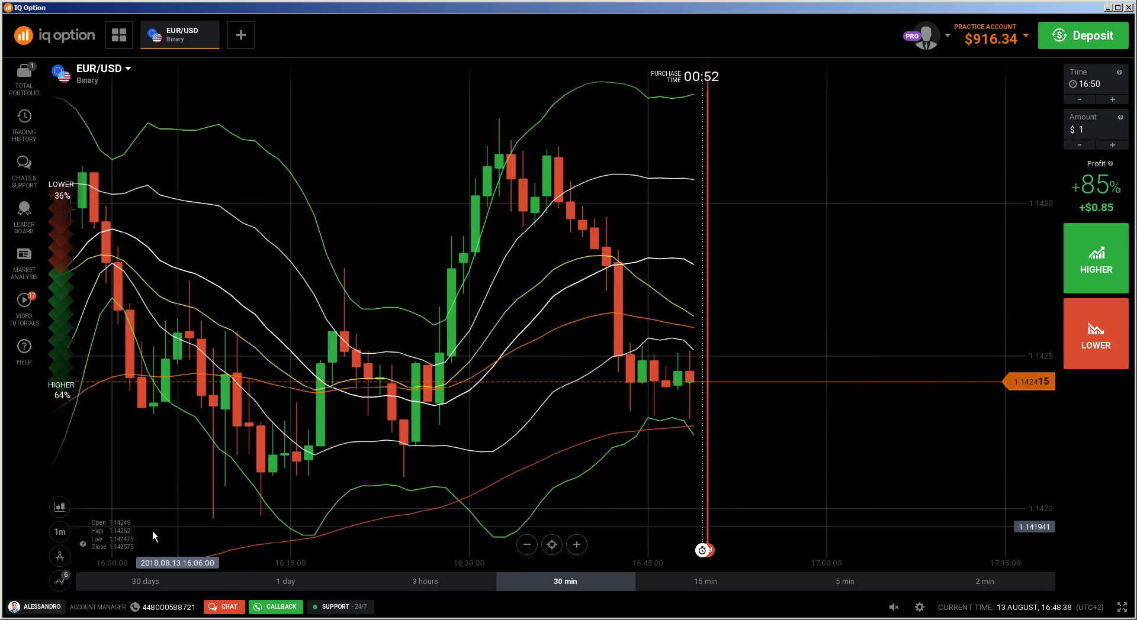
key(alt+Tab)
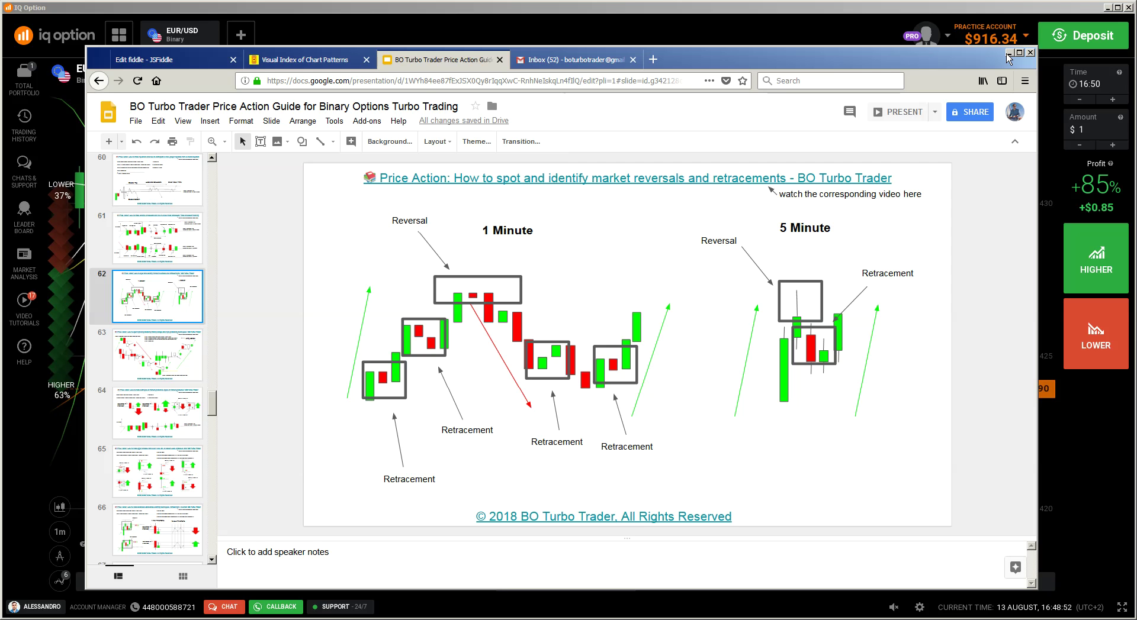
Step: Minimize the price-action guide so the IQ Option EUR/USD chart fills the screen
key(alt+Tab)
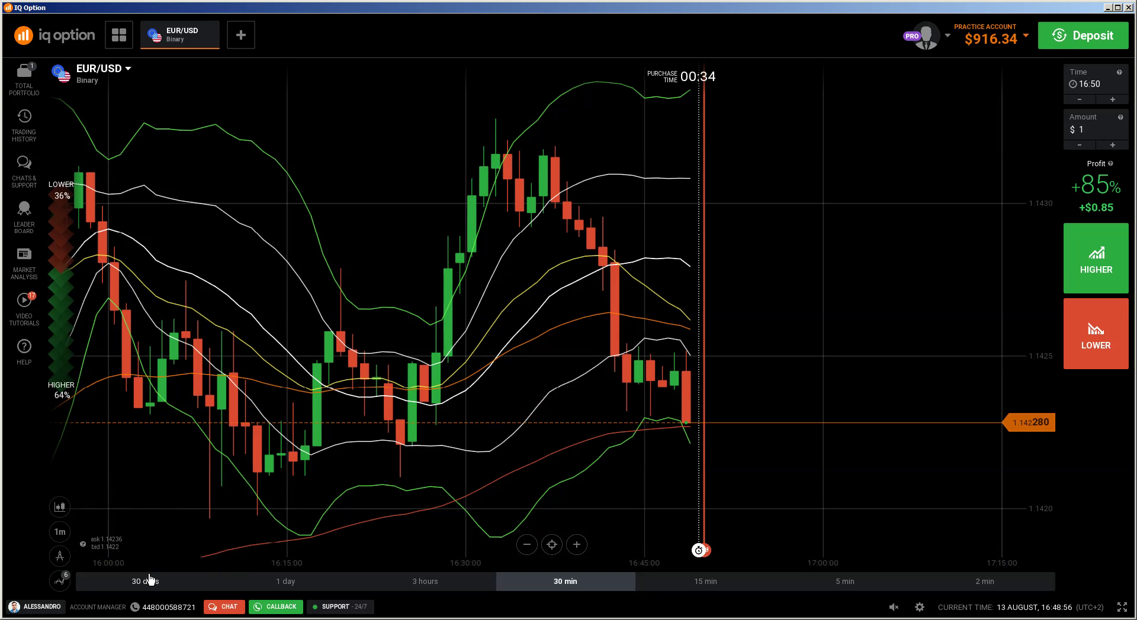
Step: Draw a horizontal support line on the EUR/USD chart at about 1.142295
click(59, 557)
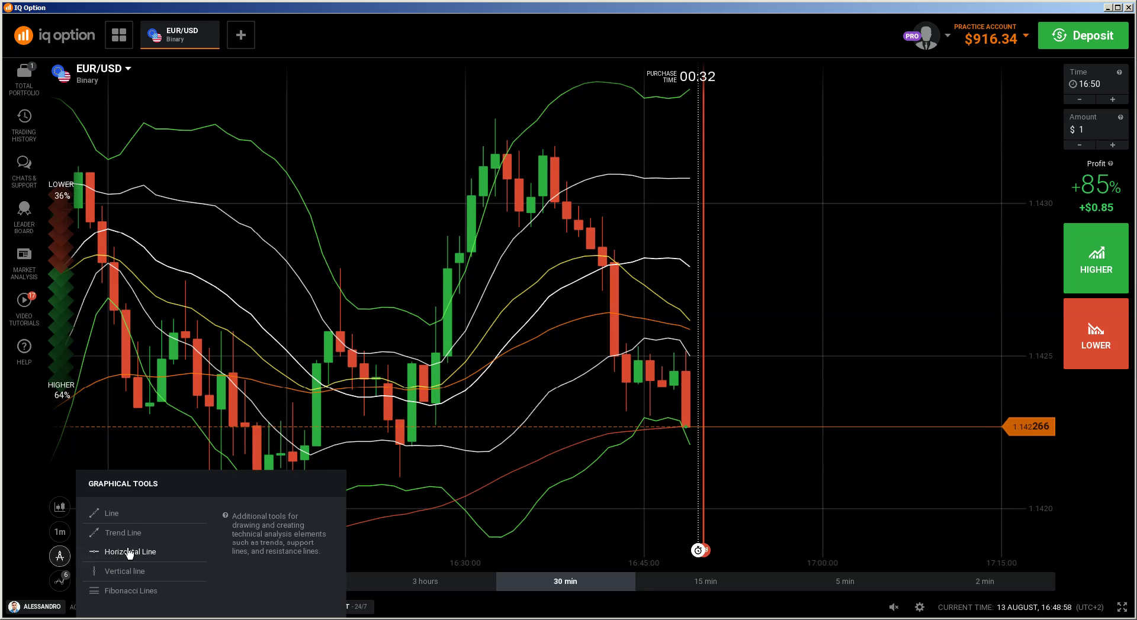
click(118, 482)
click(552, 416)
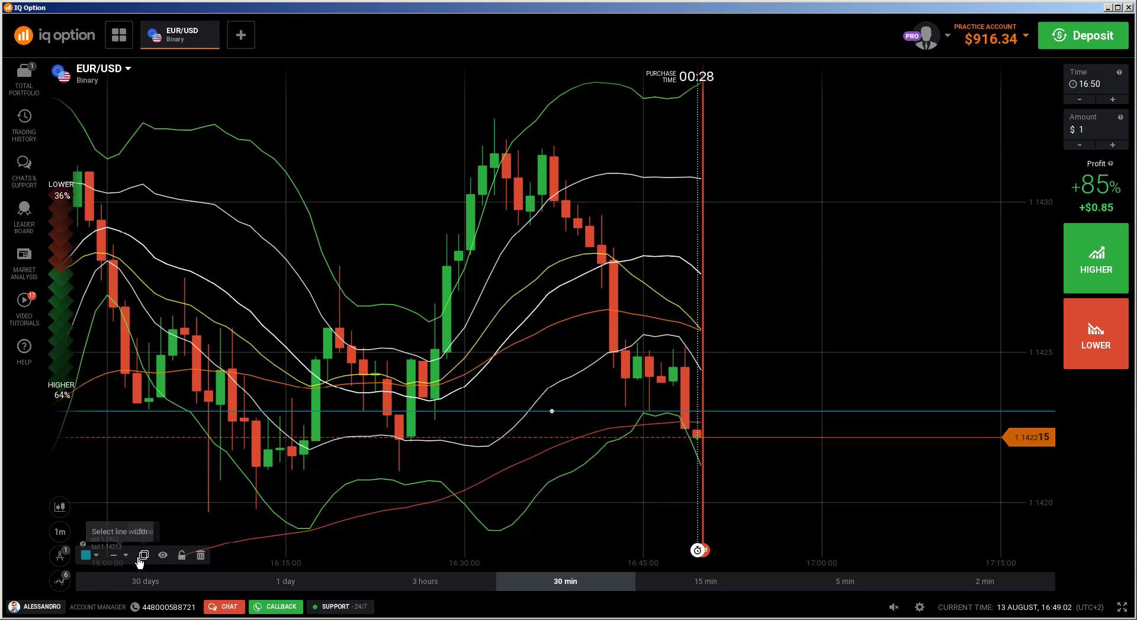
drag(552, 410, 557, 413)
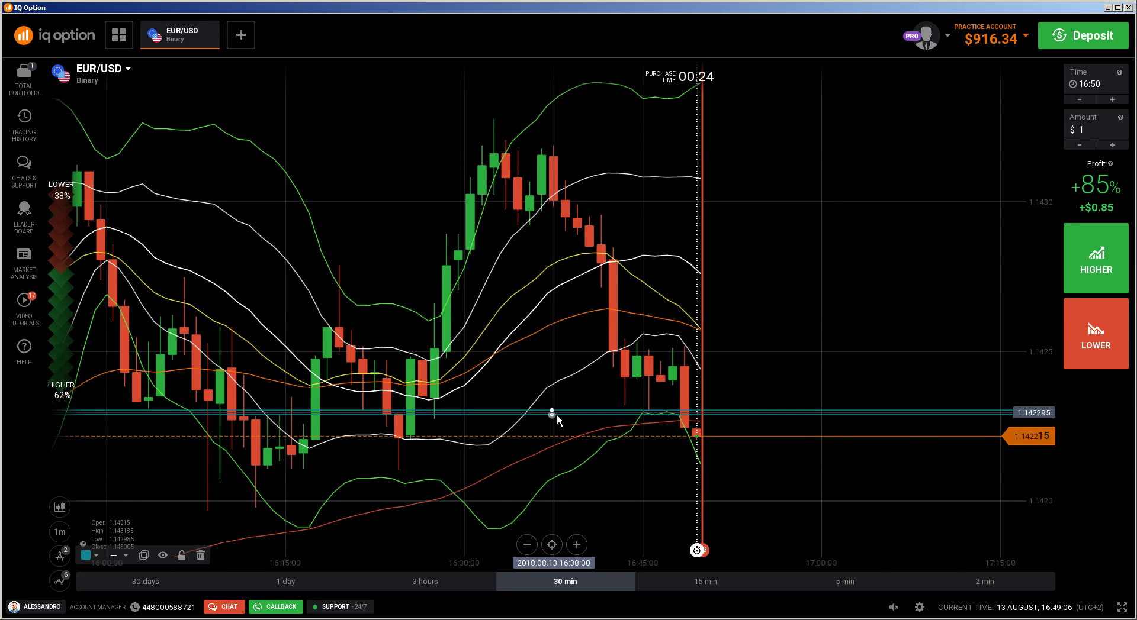
scroll(737, 354, down, 3)
scroll(785, 364, up, 2)
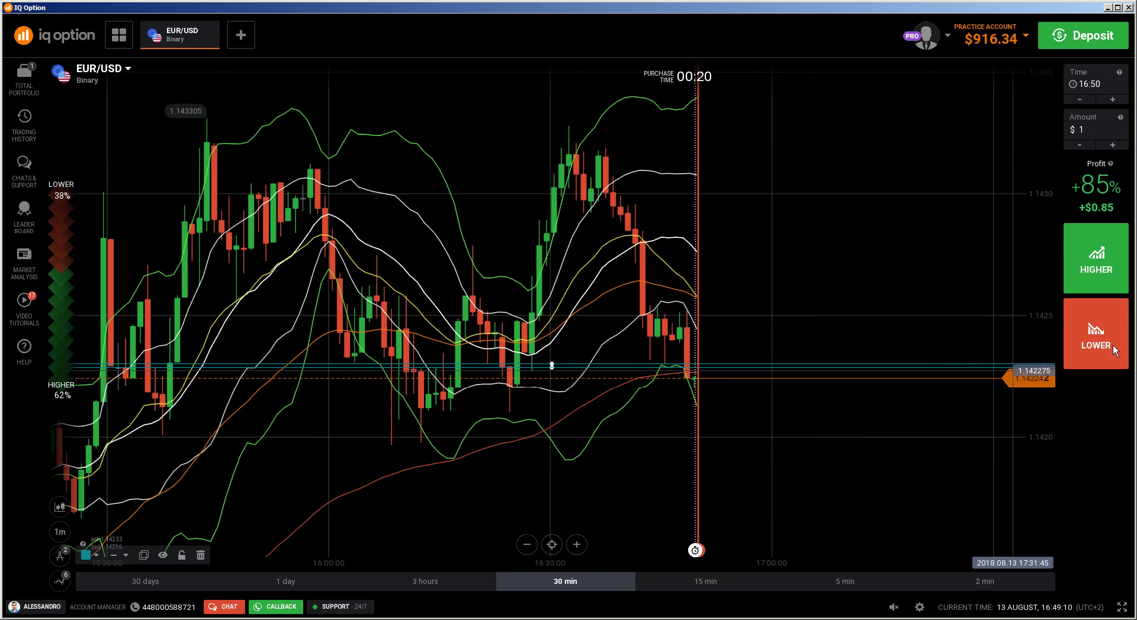
Step: Buy a $1 LOWER option on EUR/USD and let it expire for +$0.85, balance $917.19
click(1096, 335)
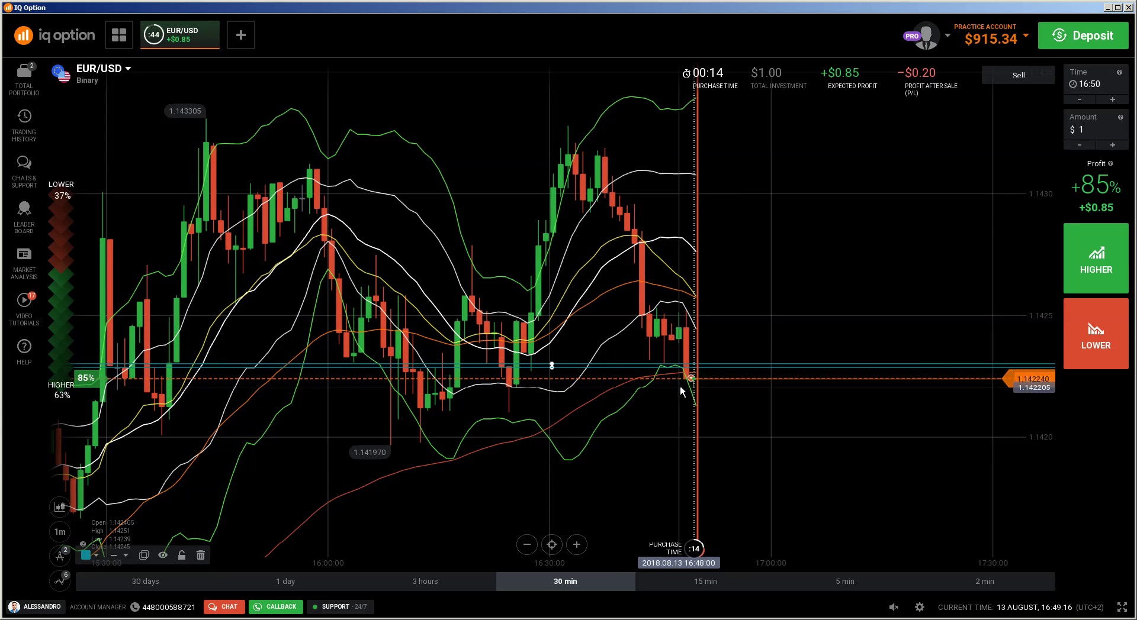
scroll(733, 408, up, 2)
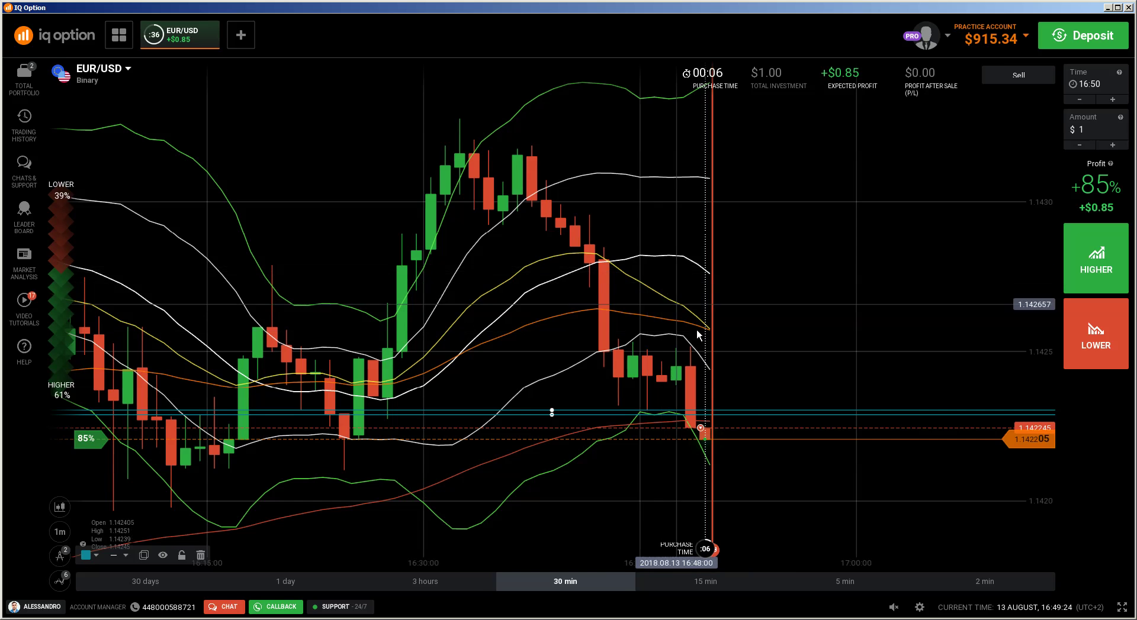
scroll(757, 395, down, 2)
scroll(755, 390, down, 3)
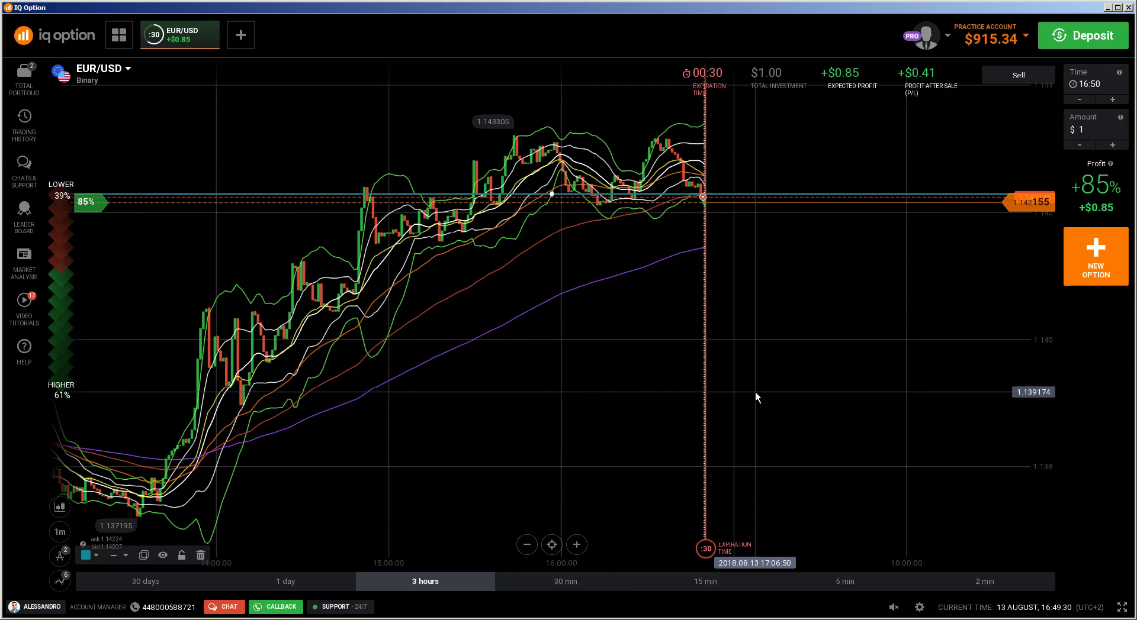
scroll(754, 390, up, 3)
scroll(755, 390, down, 1)
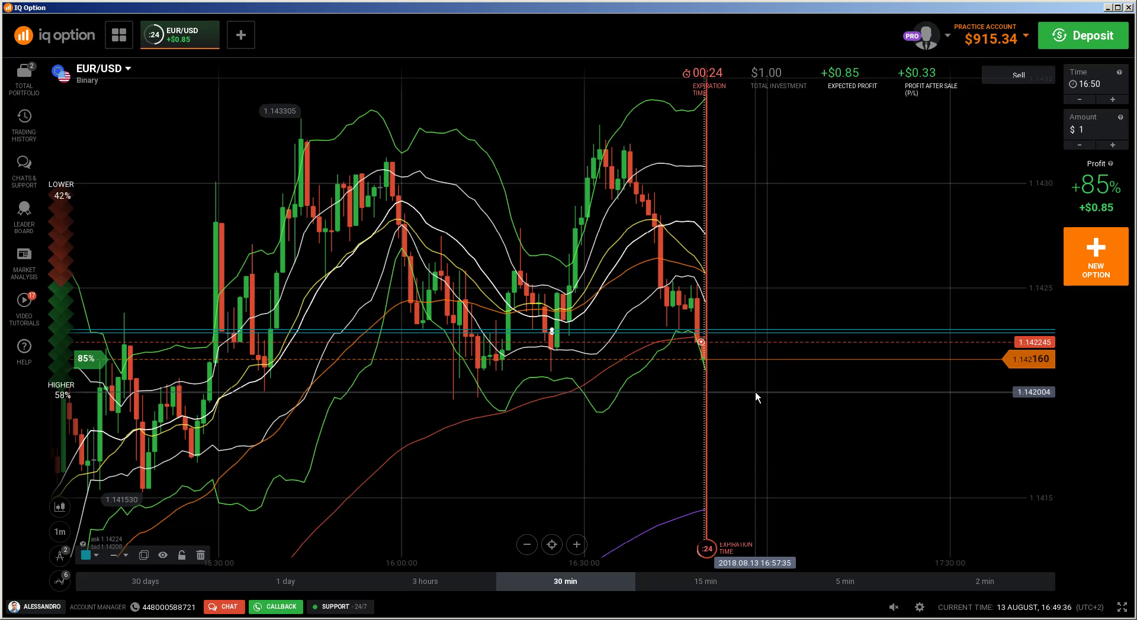
scroll(755, 390, up, 2)
scroll(755, 390, down, 1)
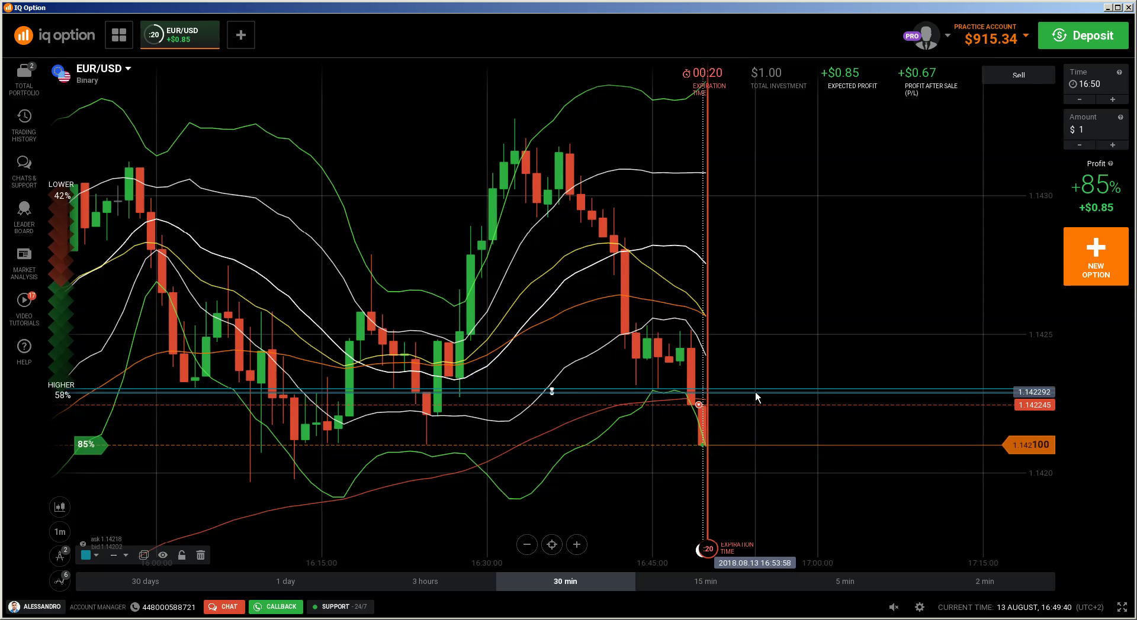
scroll(755, 391, down, 1)
scroll(755, 390, down, 3)
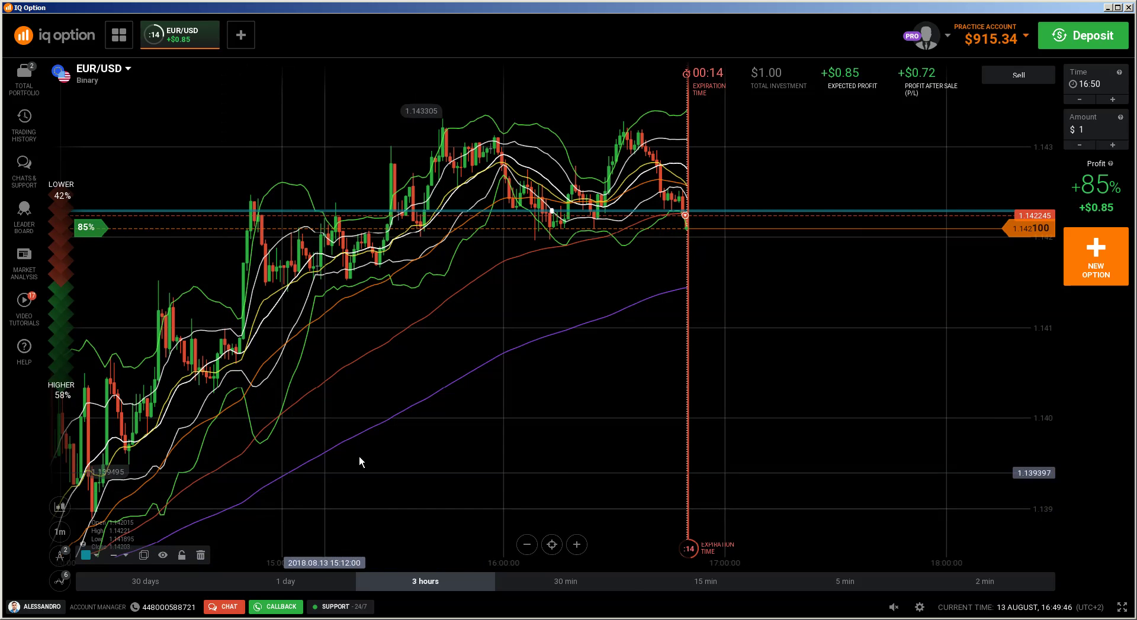
scroll(698, 331, up, 3)
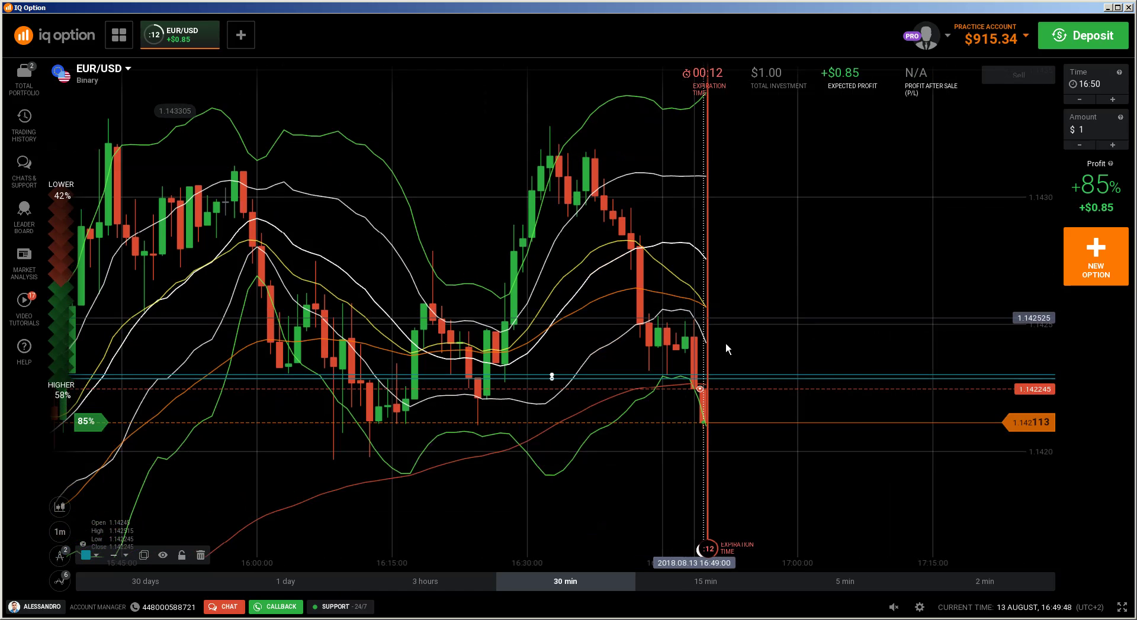
scroll(733, 405, down, 1)
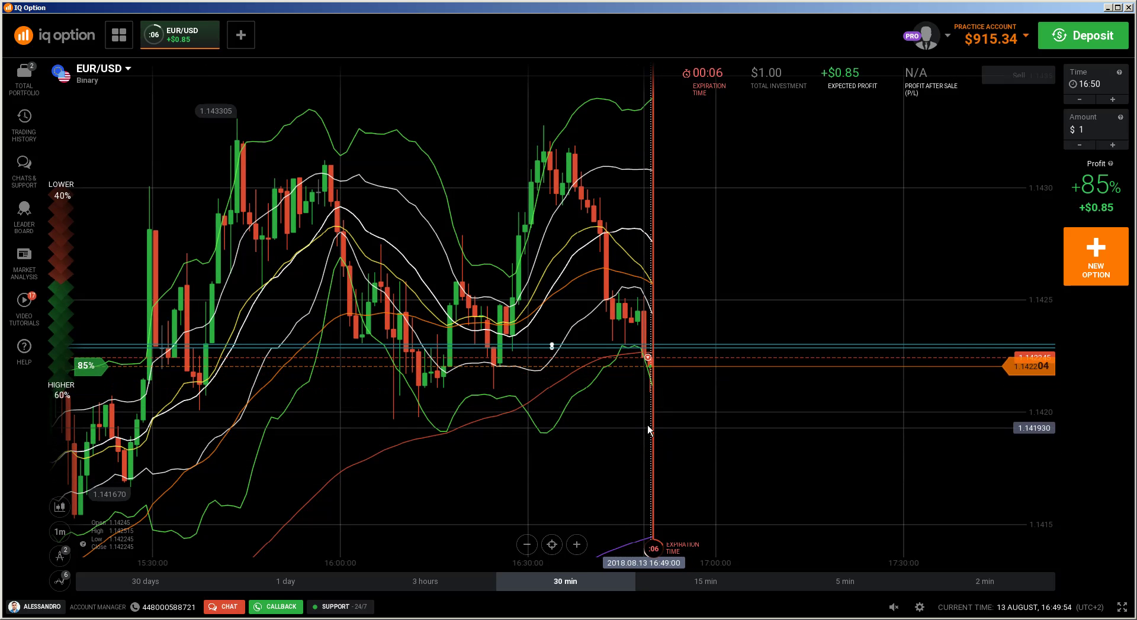
scroll(666, 368, up, 2)
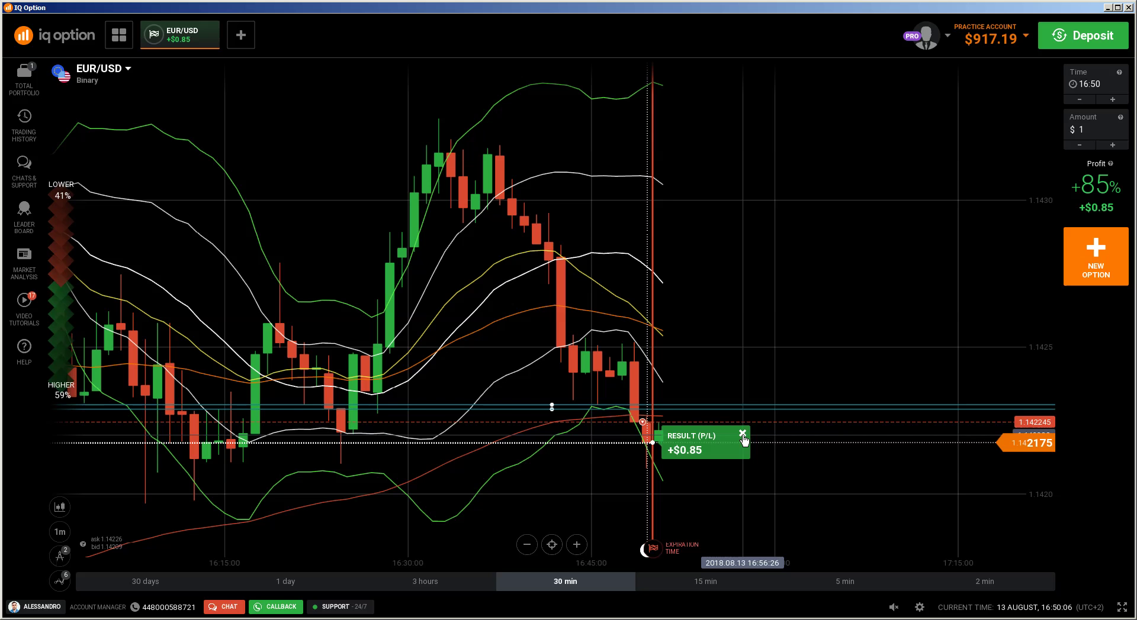
Step: Dismiss the last result and buy another $1 EUR/USD option, expiring at +$0.85
click(742, 434)
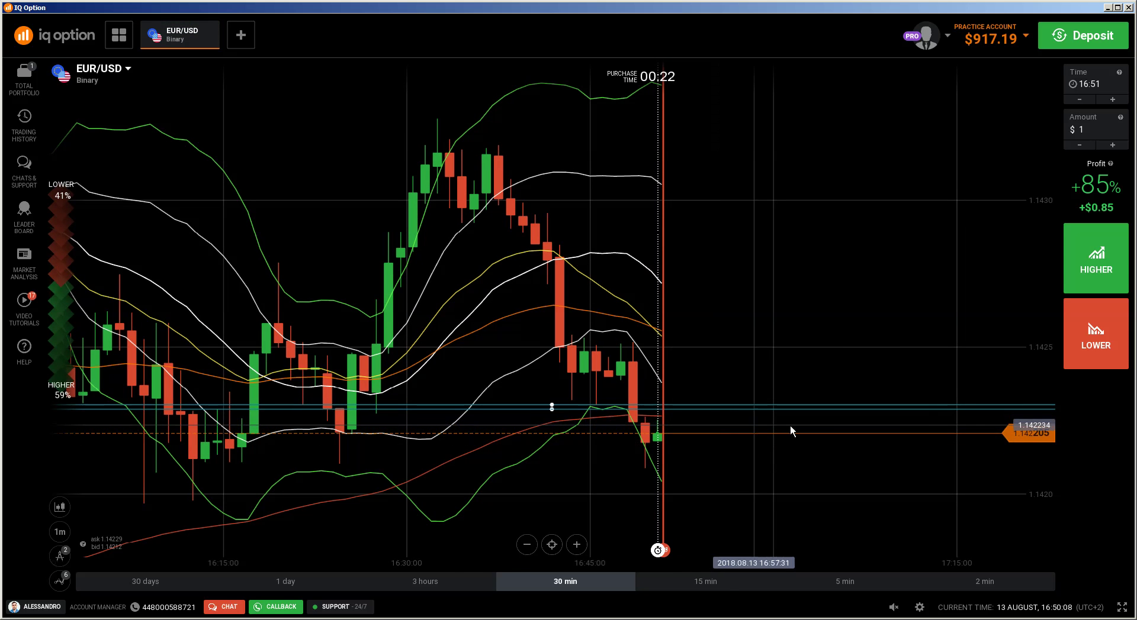
click(1101, 324)
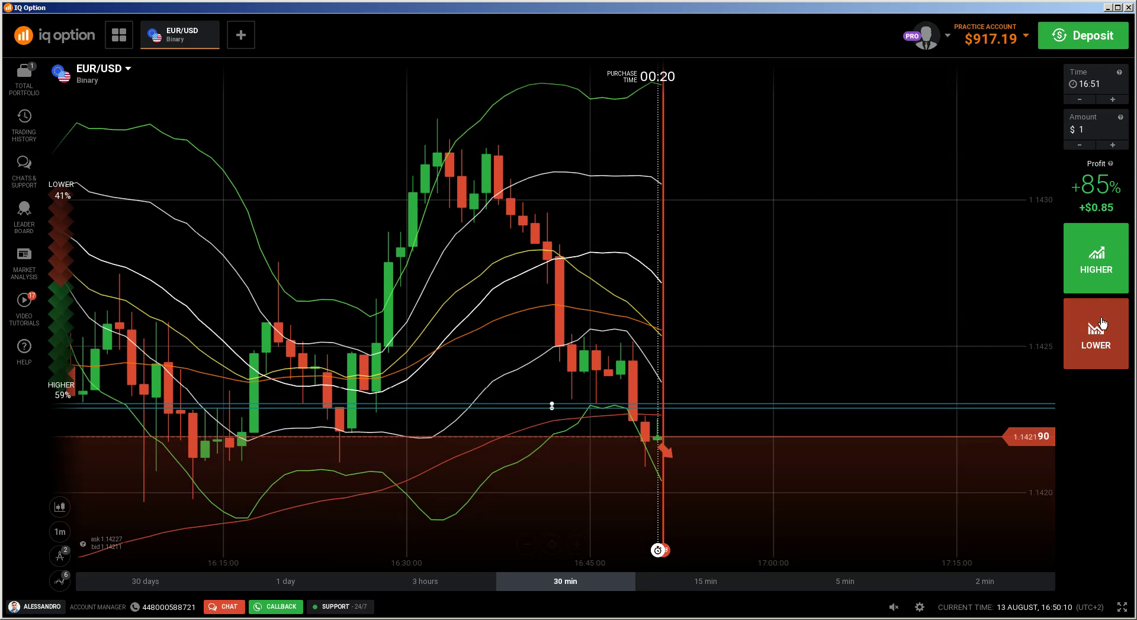
click(1090, 283)
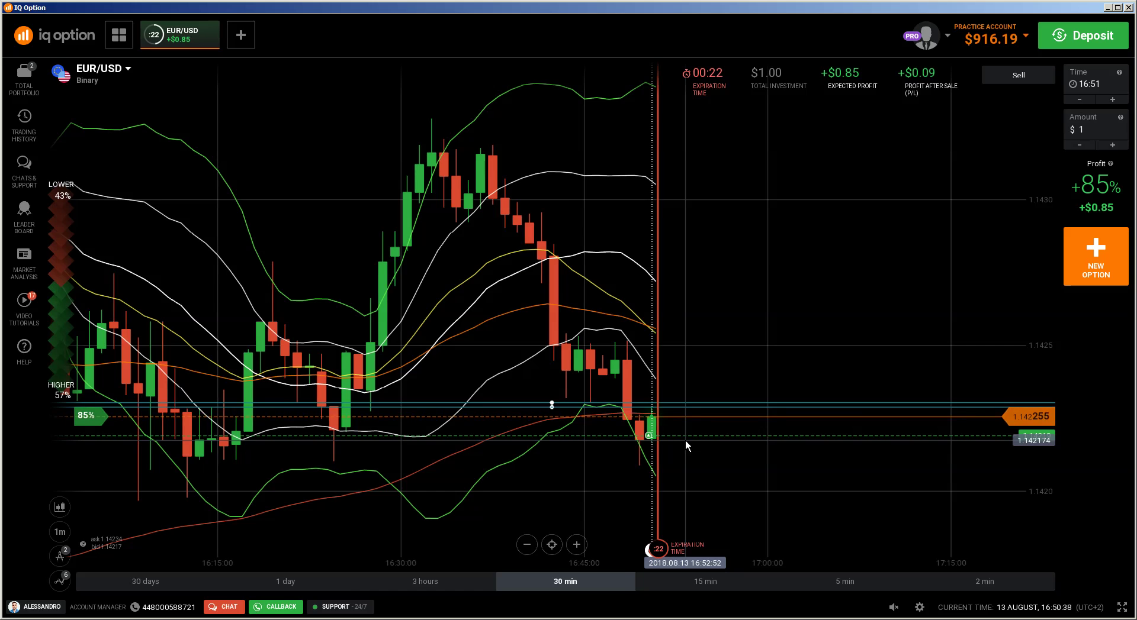
scroll(684, 439, down, 3)
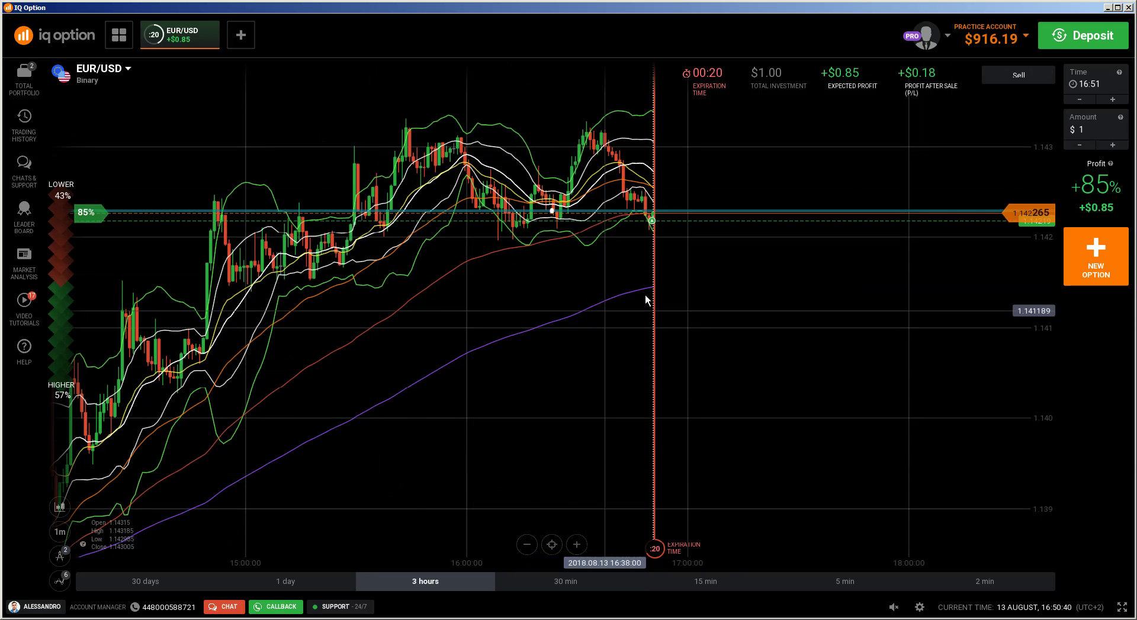
scroll(662, 272, up, 3)
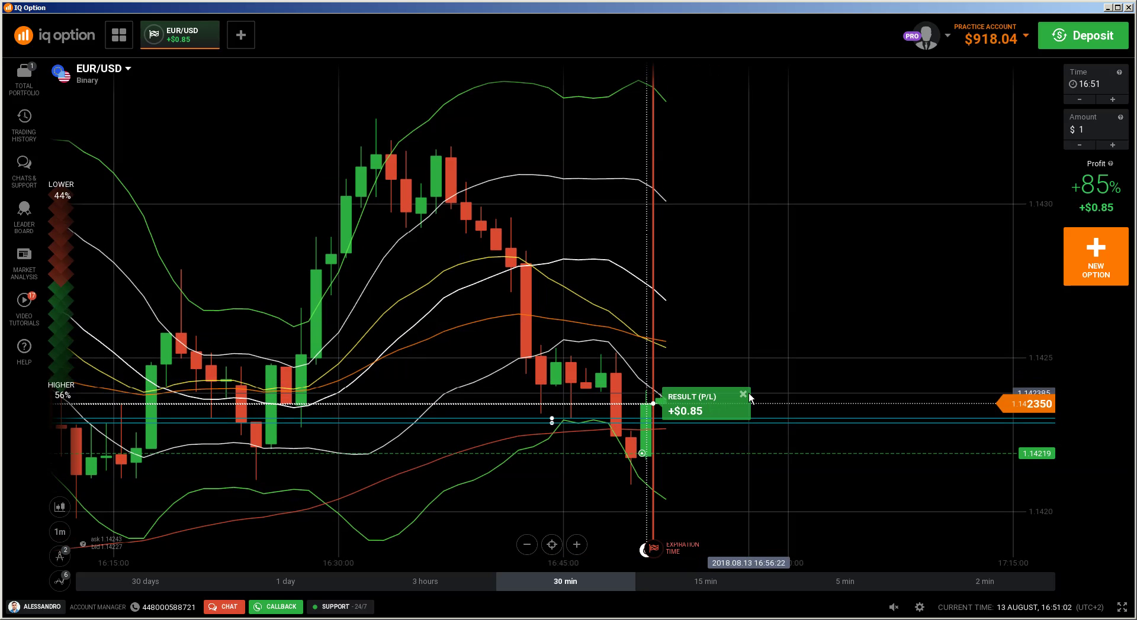
Step: Dismiss the result, draw a horizontal line near 1.1424, and open a $1 LOWER trade
click(743, 395)
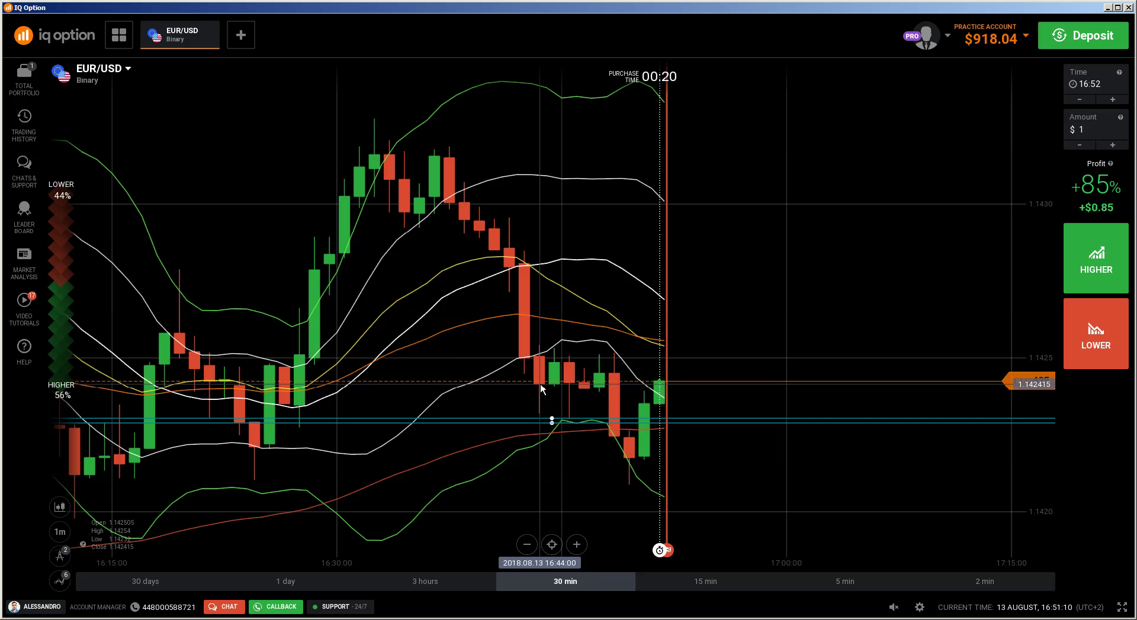
click(61, 555)
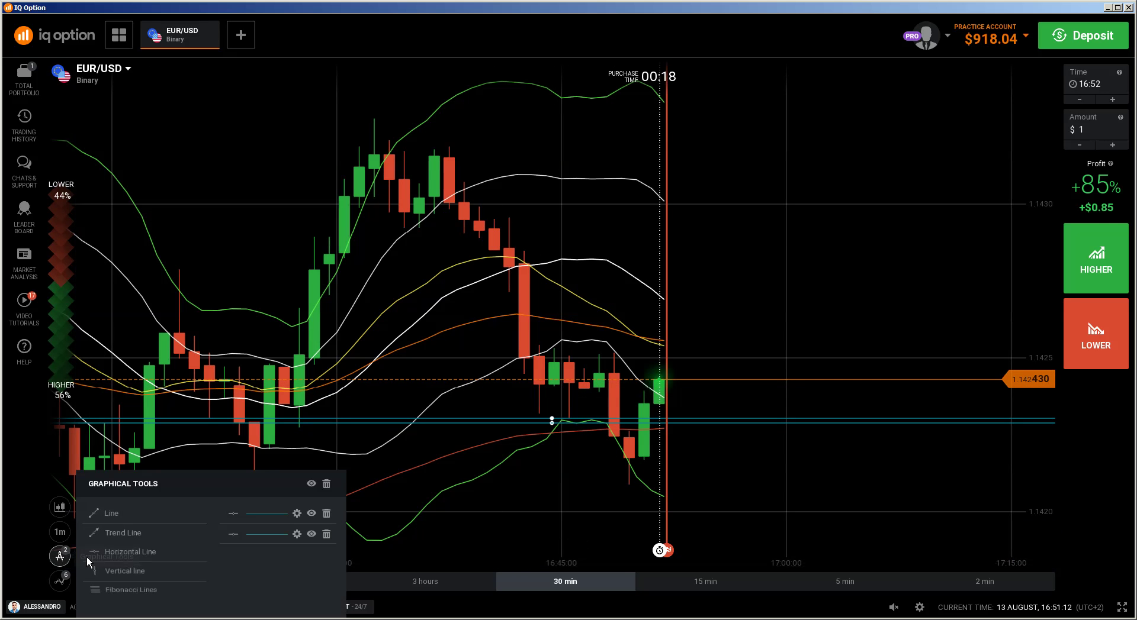
click(586, 384)
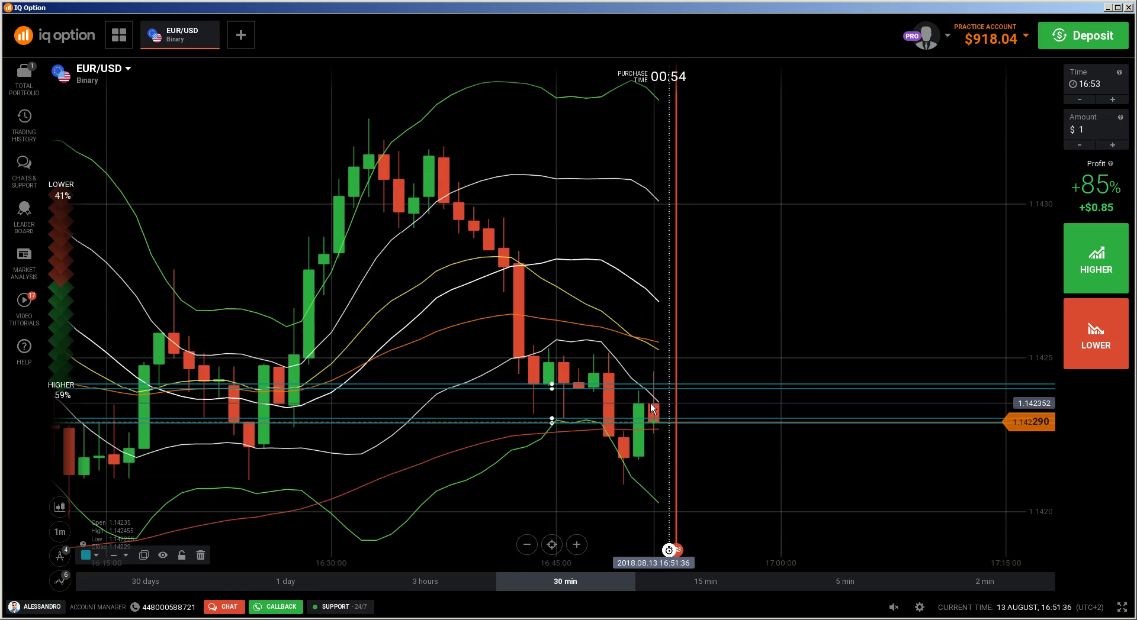
click(1075, 326)
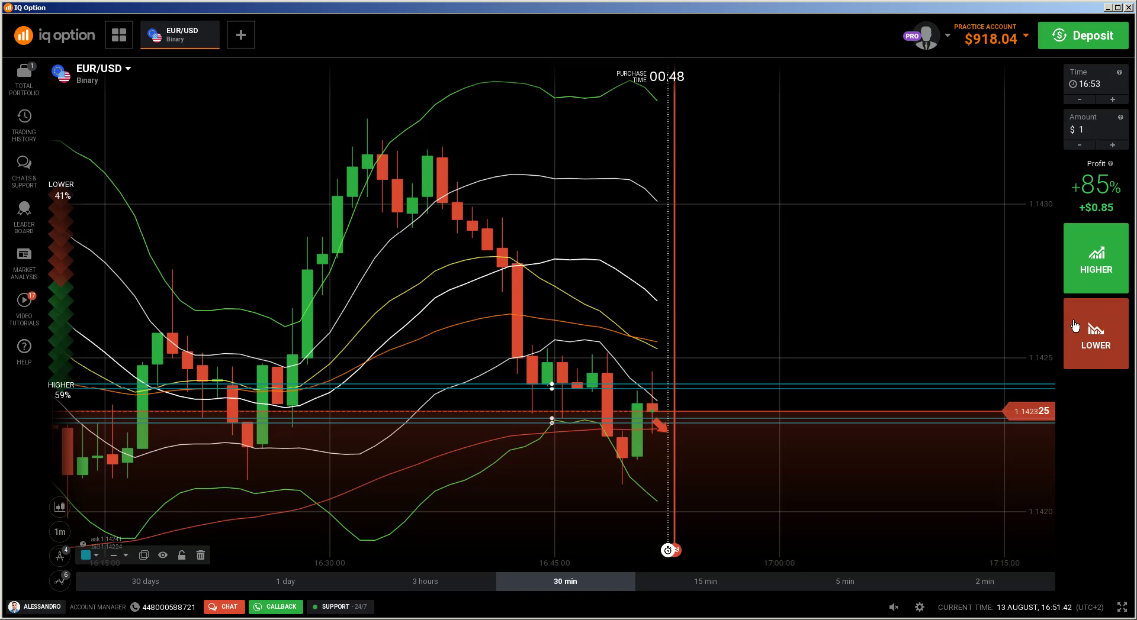
Step: Buy a $1 HIGHER option on EUR/USD that expires at +$0.85, balance $918.89
scroll(766, 353, down, 2)
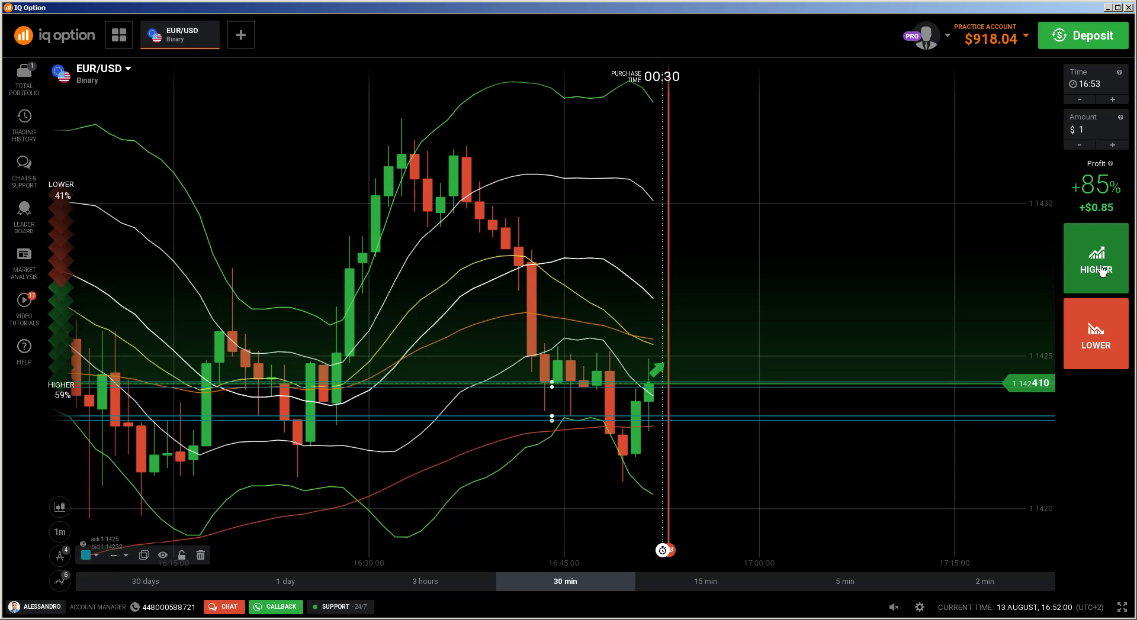
click(1101, 271)
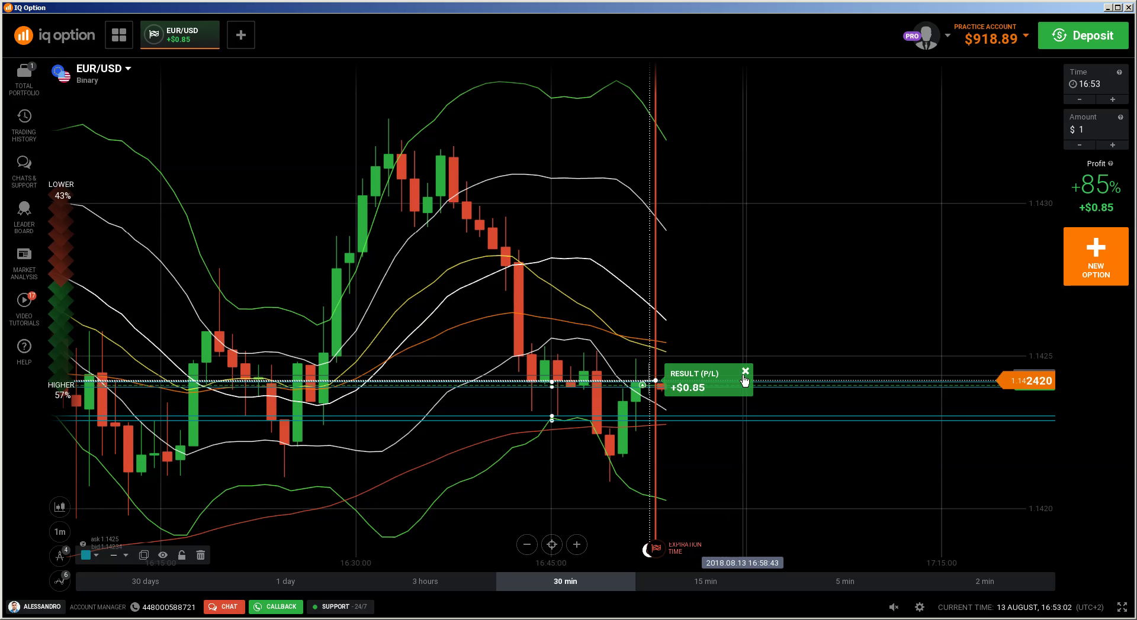
Step: Close the result box and buy a $1 LOWER option on EUR/USD near 1.142405
click(743, 372)
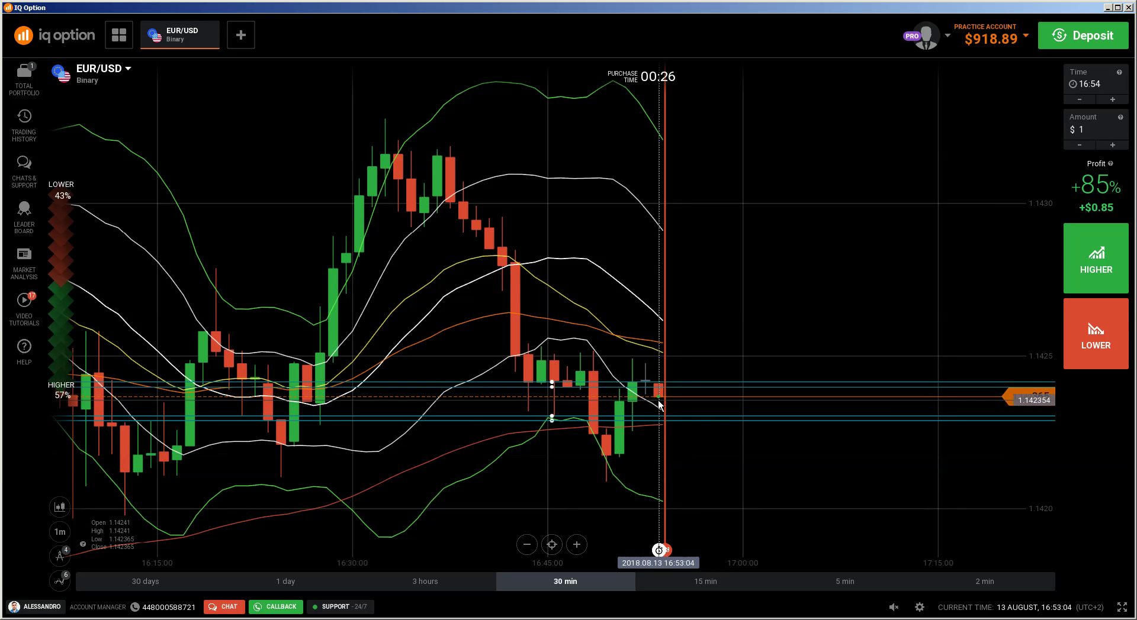
click(1114, 363)
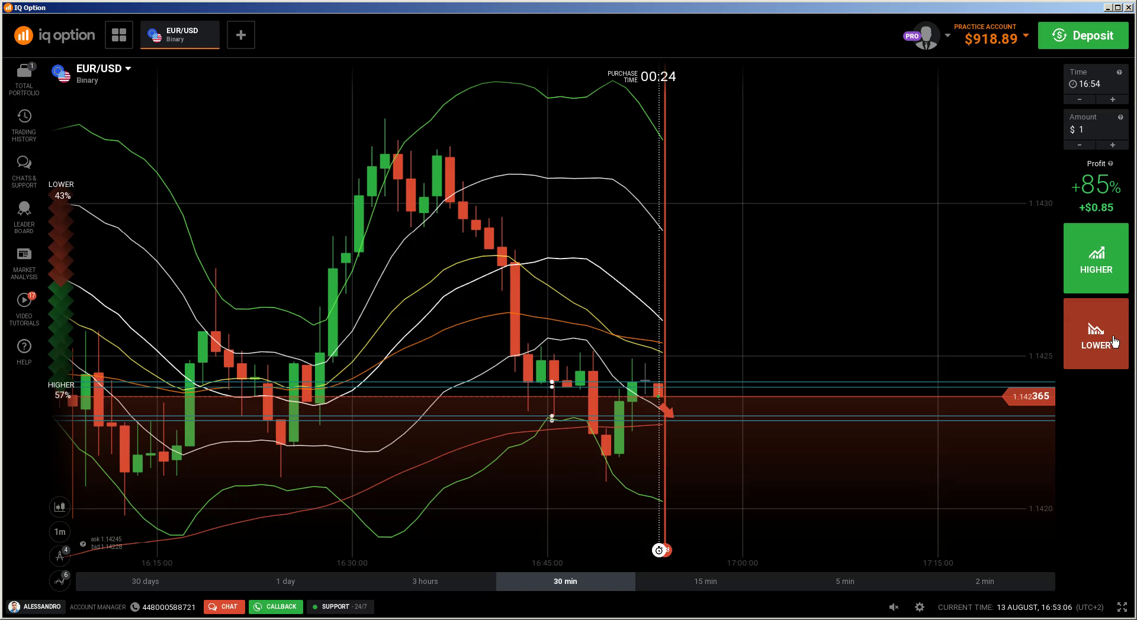
click(1112, 341)
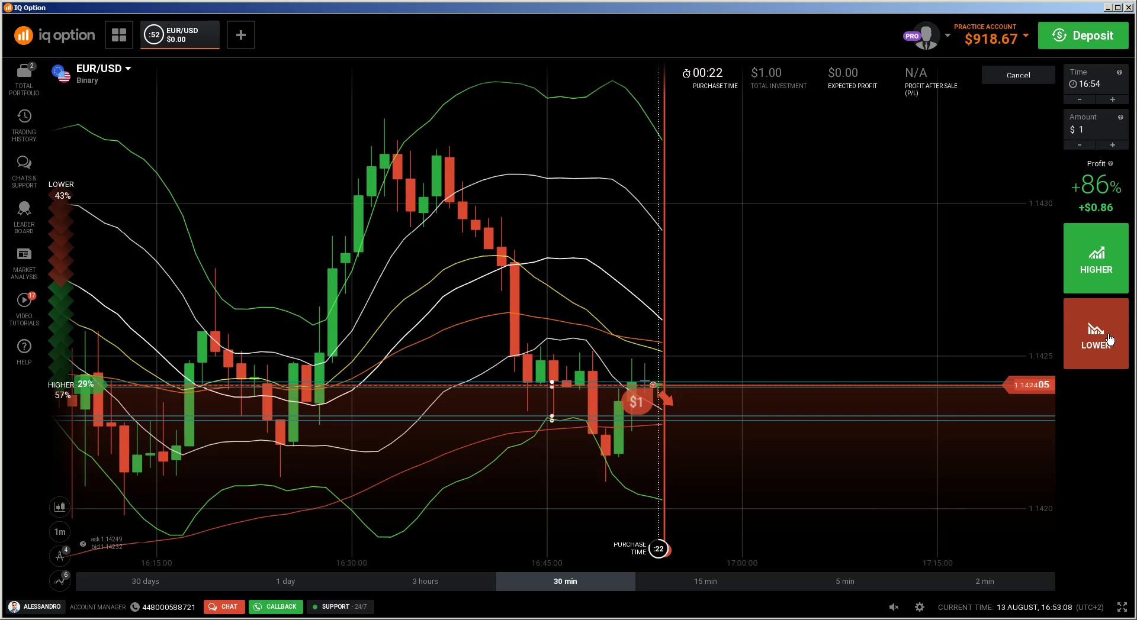